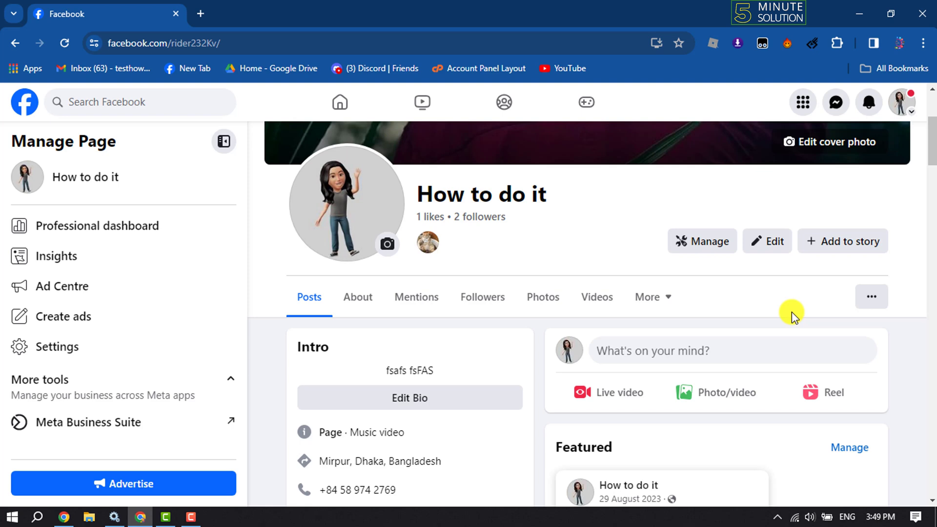
Go to the Page's professional dashboard and its Page access settings
click(790, 312)
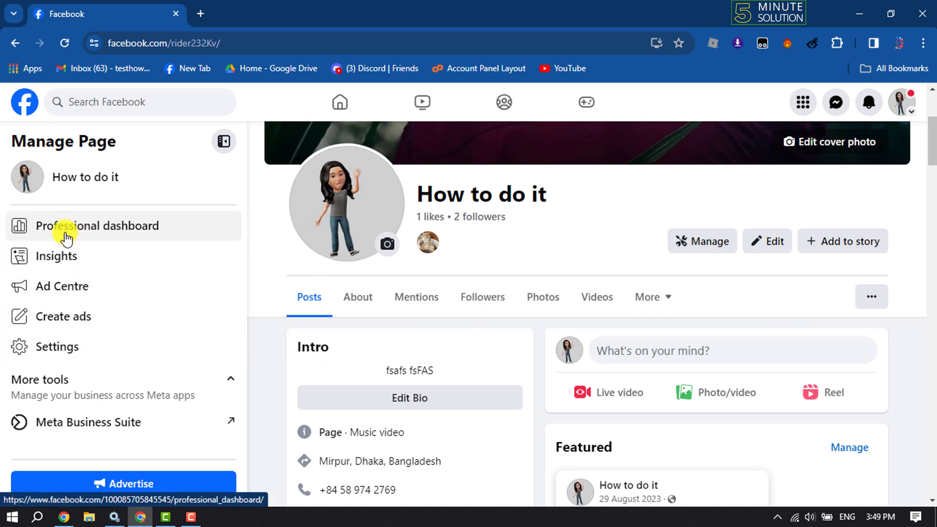
click(138, 227)
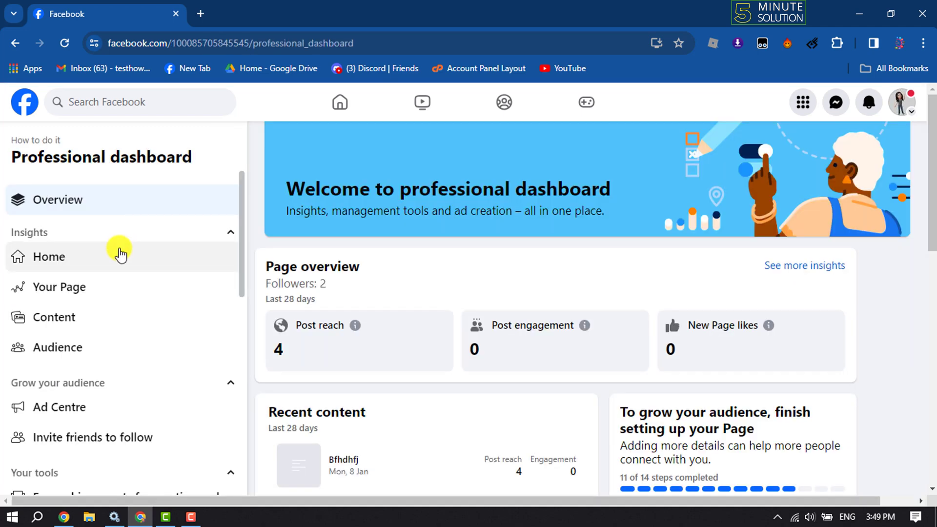
scroll(47, 266, down, 3)
scroll(52, 274, down, 1)
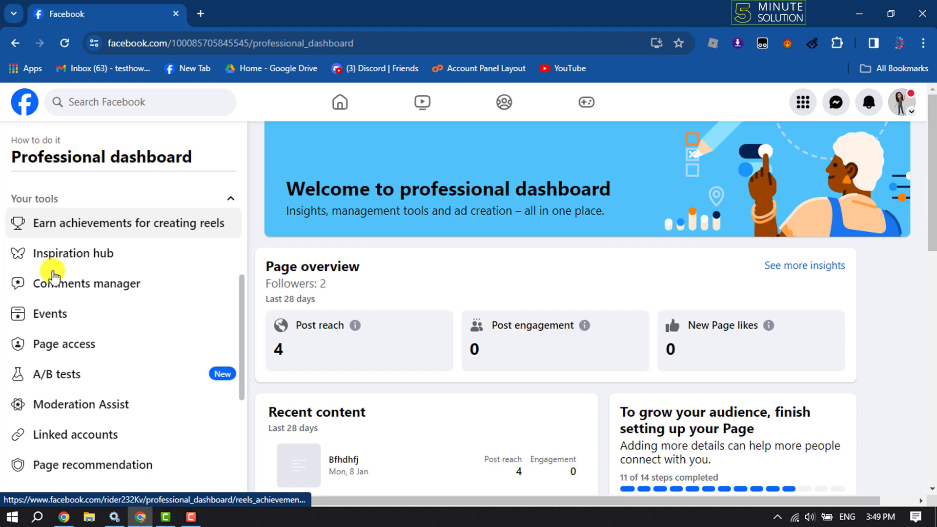
click(61, 353)
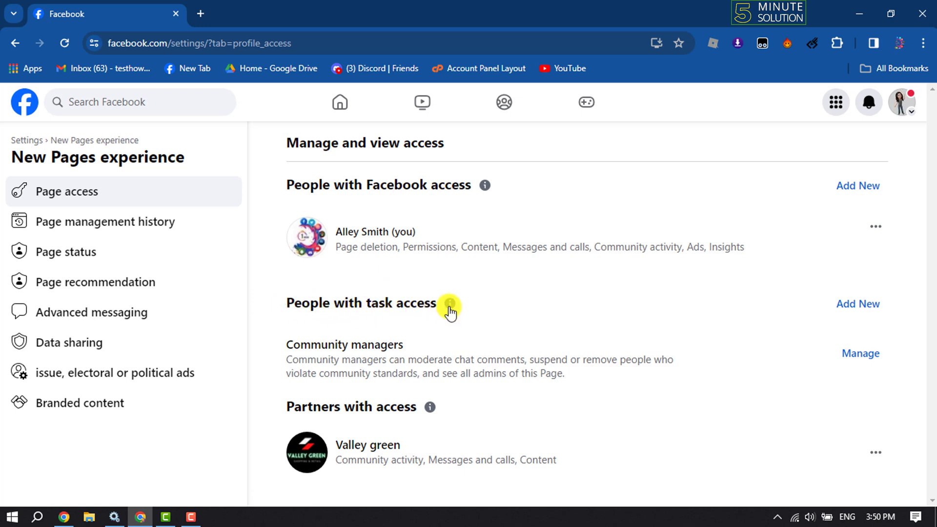
Add a new person with task access and search for "wav" to find Wavy Word
click(850, 314)
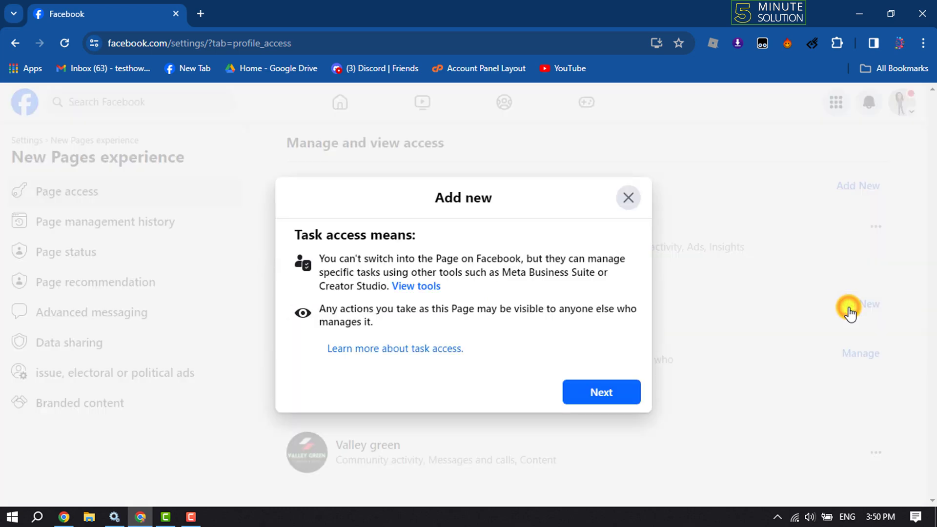
click(607, 394)
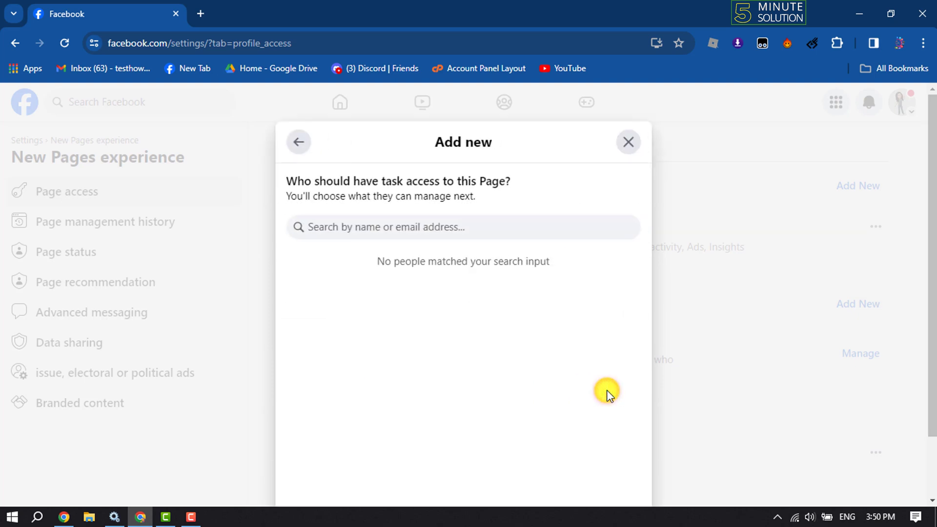
click(442, 231)
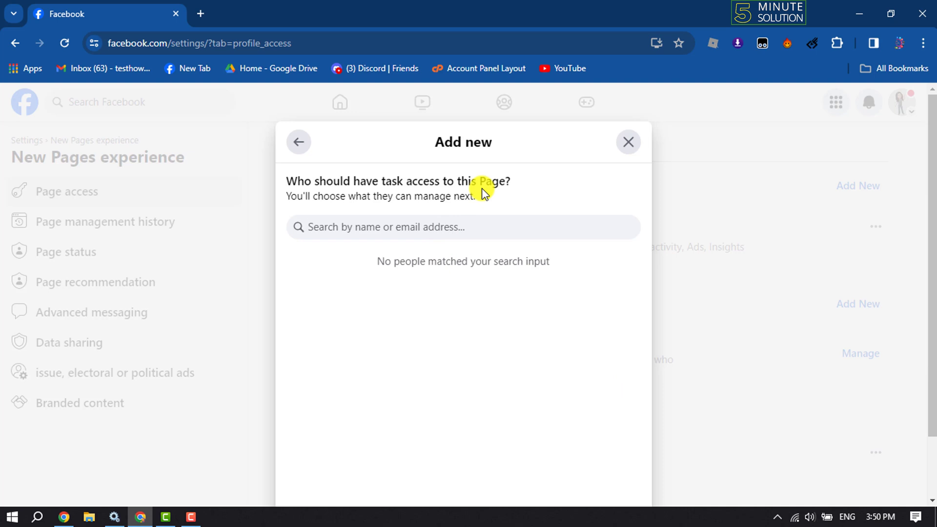
text(wav)
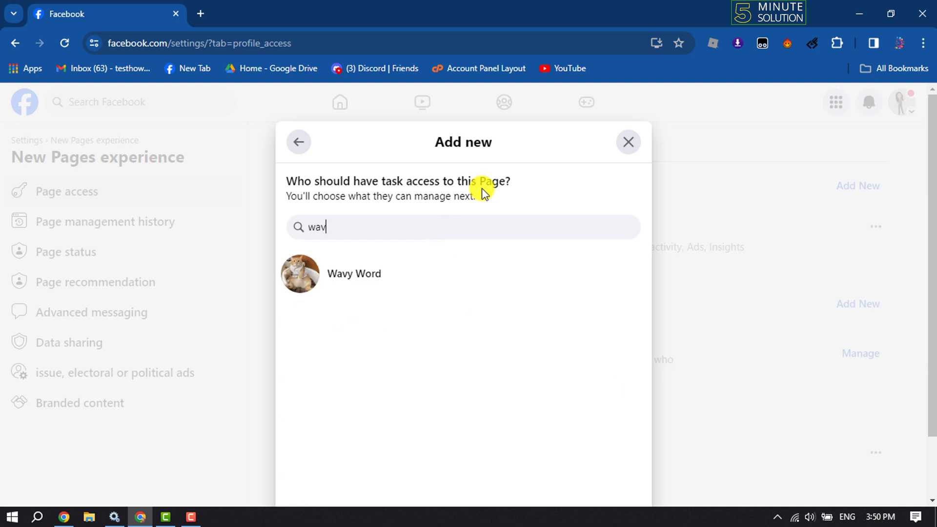
Select Wavy Word, enable Ads and Insights, grant access, and confirm with the password
click(358, 287)
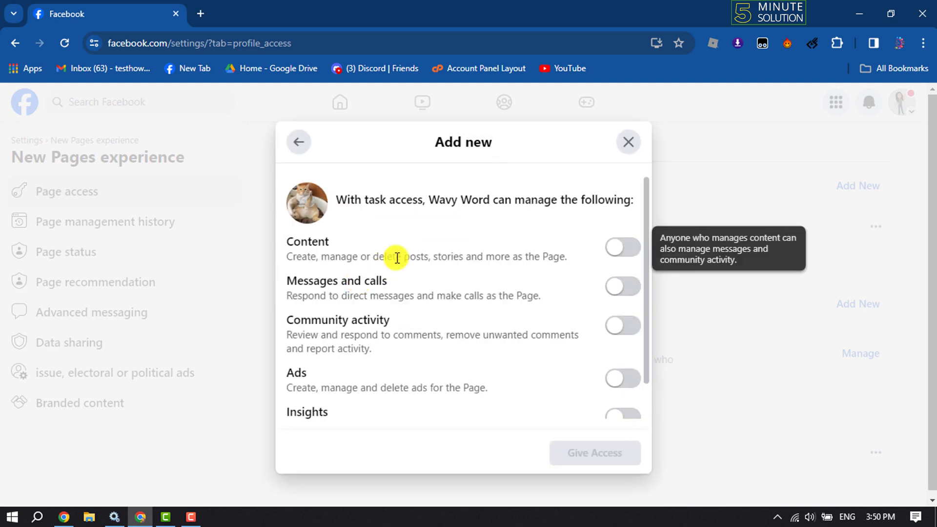
scroll(395, 249, down, 1)
scroll(403, 278, up, 1)
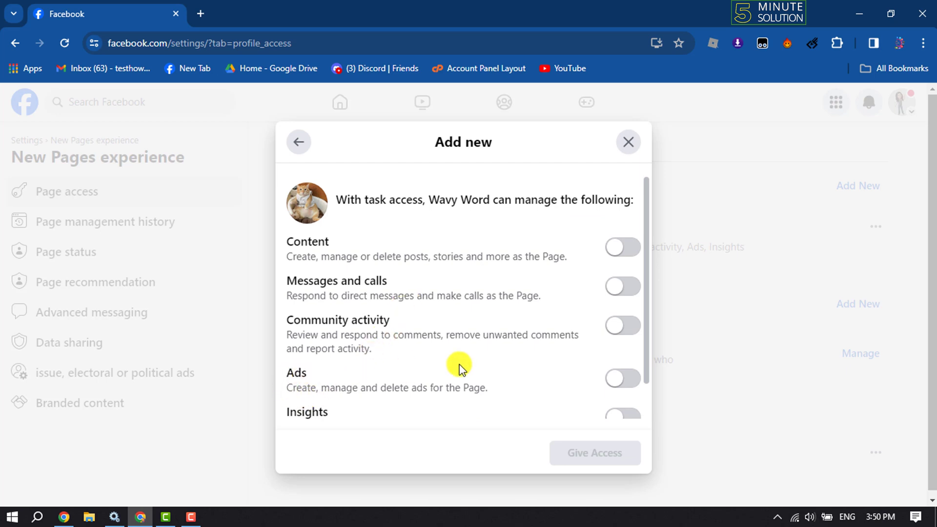
click(636, 380)
scroll(435, 360, down, 1)
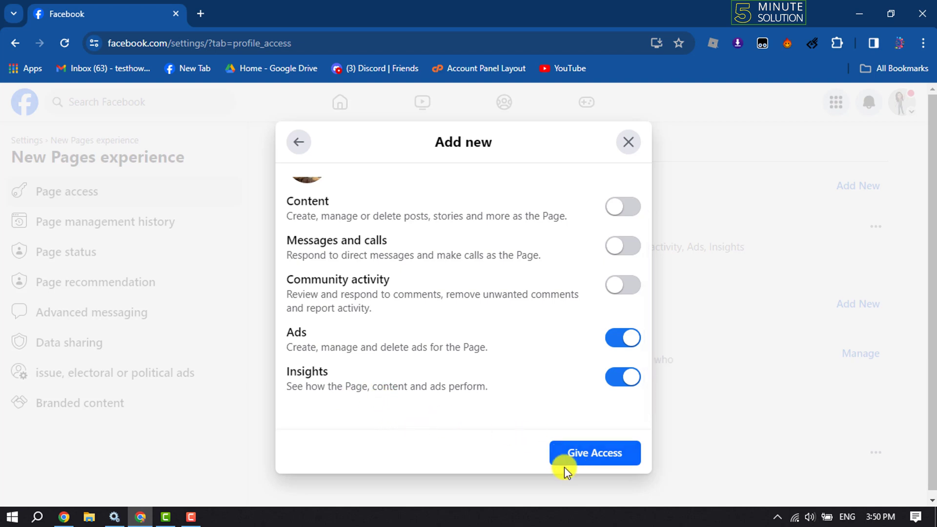
mouse_move(623, 376)
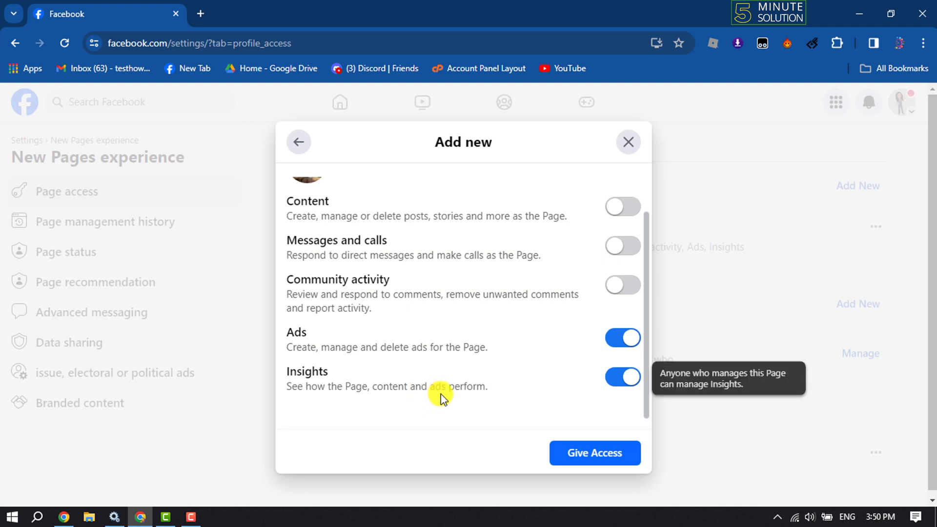
click(581, 461)
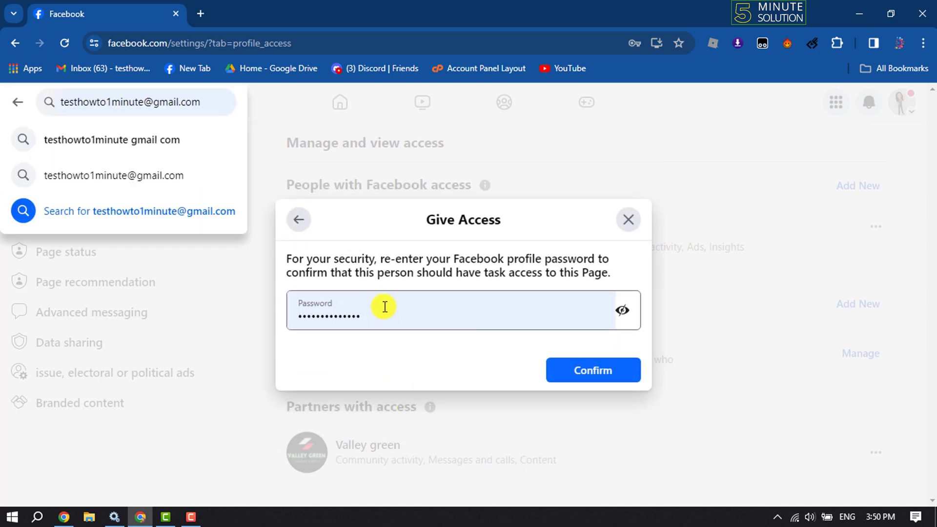
click(572, 372)
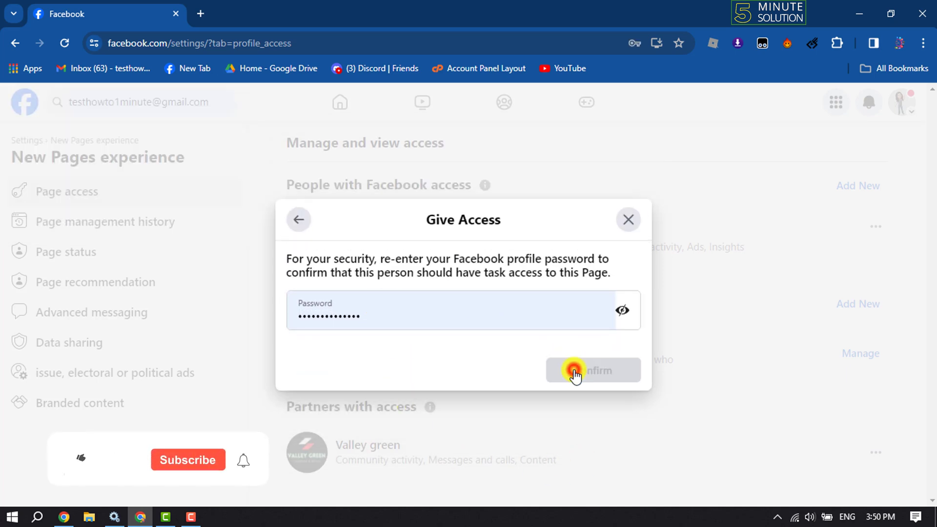